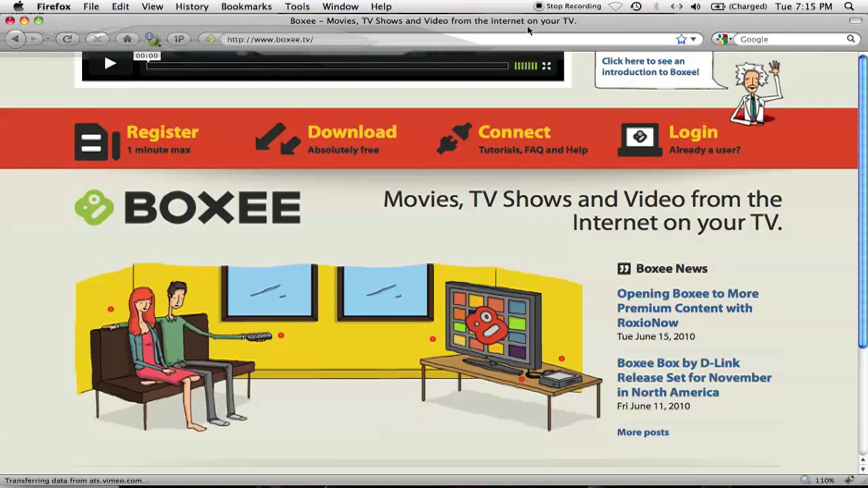
Step: Open the Register sign-up form on the boxee.tv website
click(112, 143)
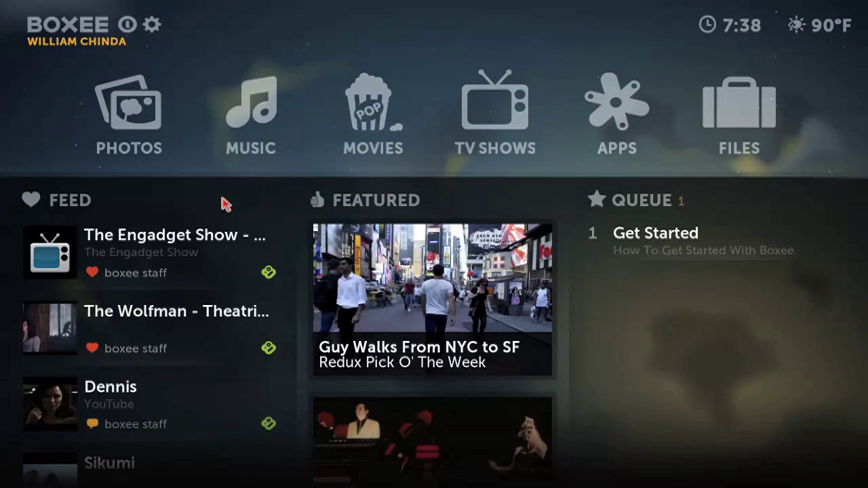
Step: Scroll the home screen and open TV SHOWS to see the Red Dwarf collection
scroll(176, 292, down, 4)
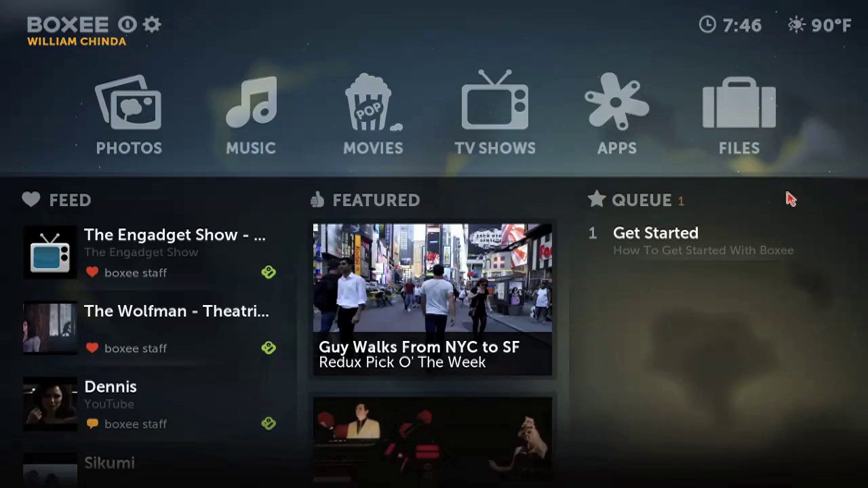
click(490, 132)
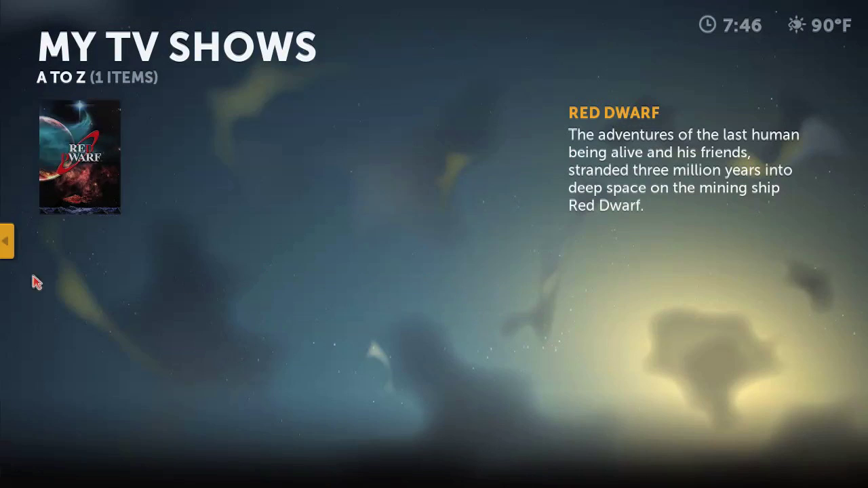
Step: Switch to the 200-show TV Show Library and scroll through it
mouse_move(10, 272)
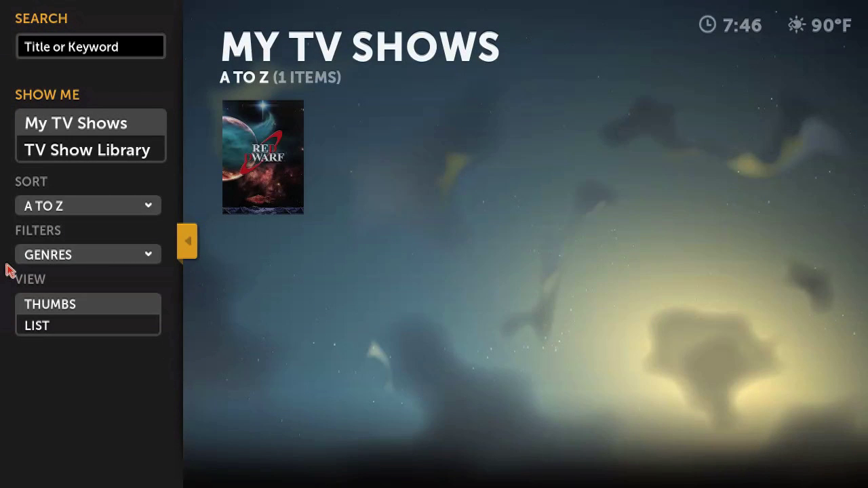
click(57, 155)
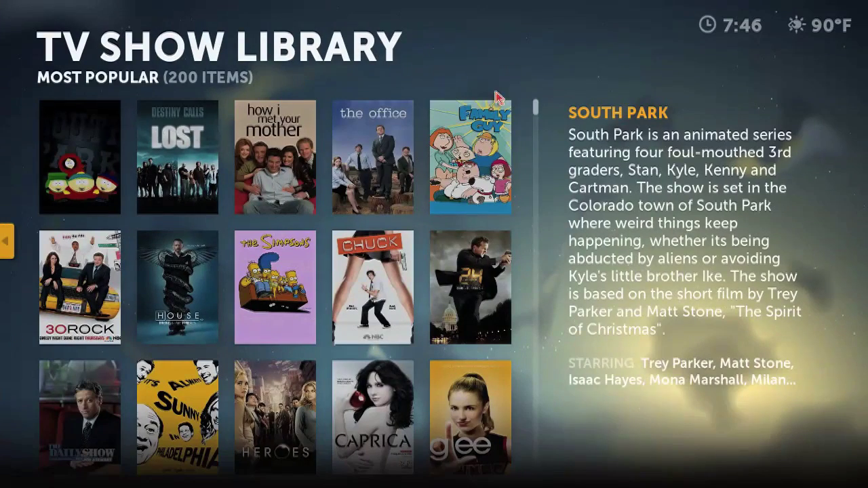
scroll(533, 173, down, 3)
scroll(532, 174, down, 3)
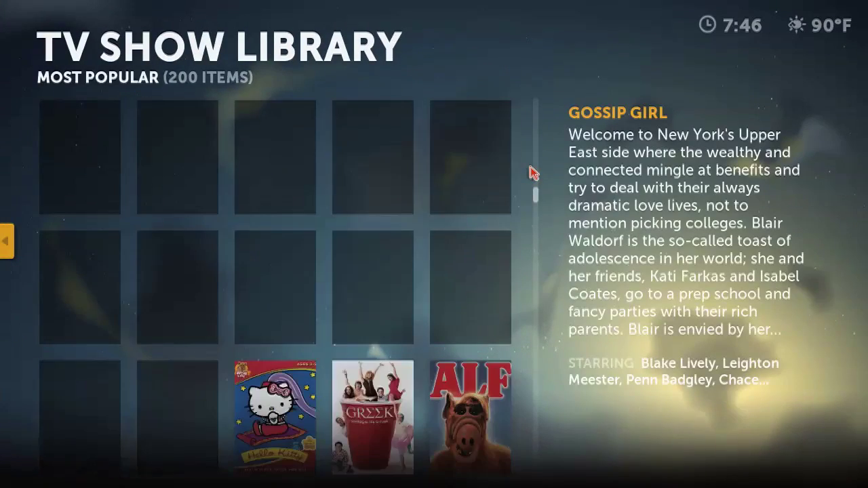
mouse_move(6, 66)
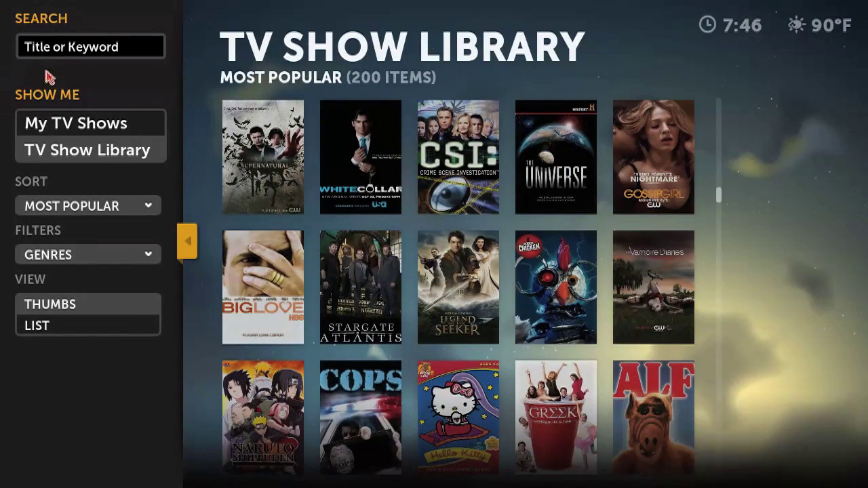
Step: View the seven movies in My Movies, then bring the main menu back up
key(Escape)
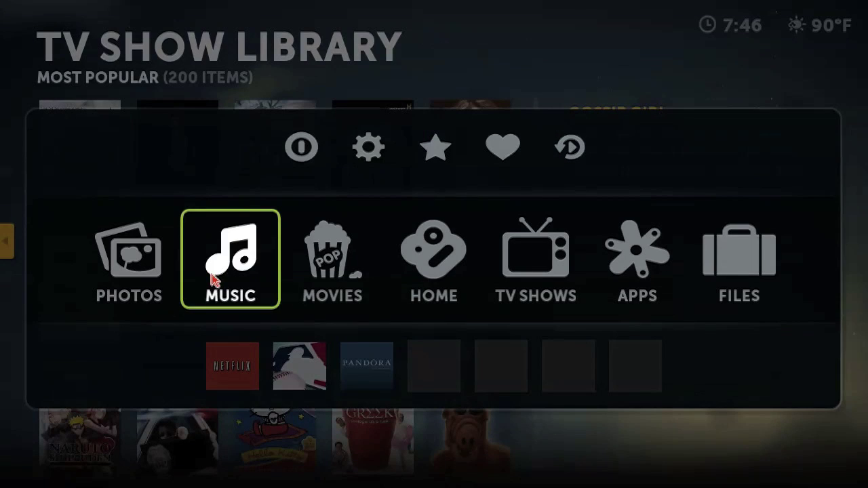
click(324, 280)
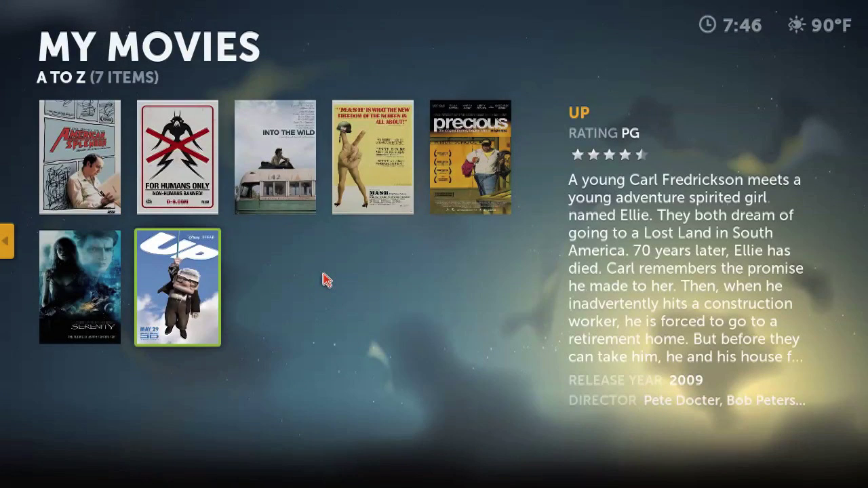
key(Escape)
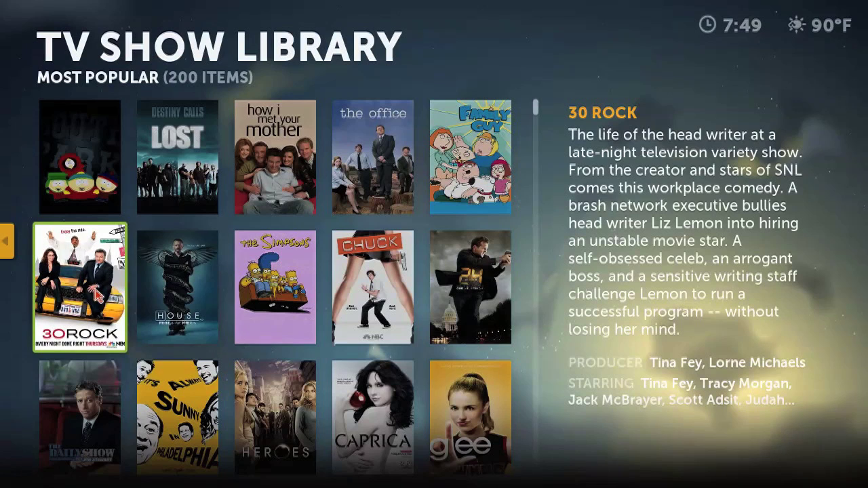
Step: Add a 30 Rock shortcut and check it in the main menu's shortcut row
click(95, 295)
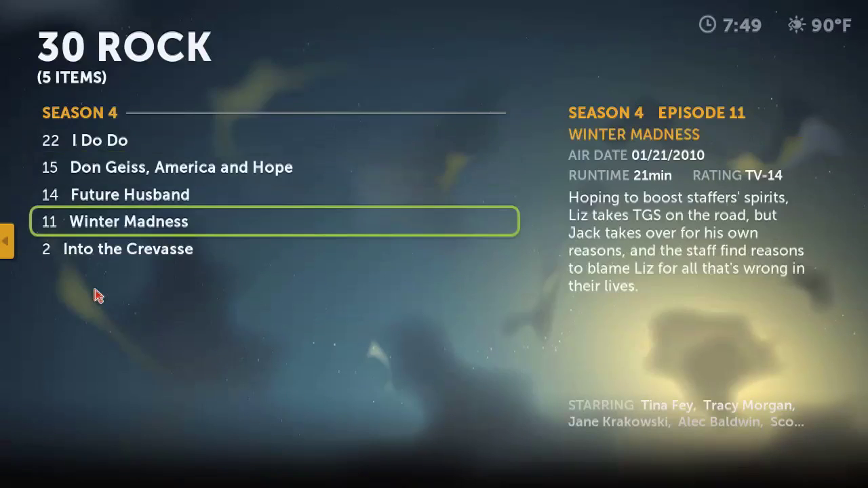
mouse_move(6, 263)
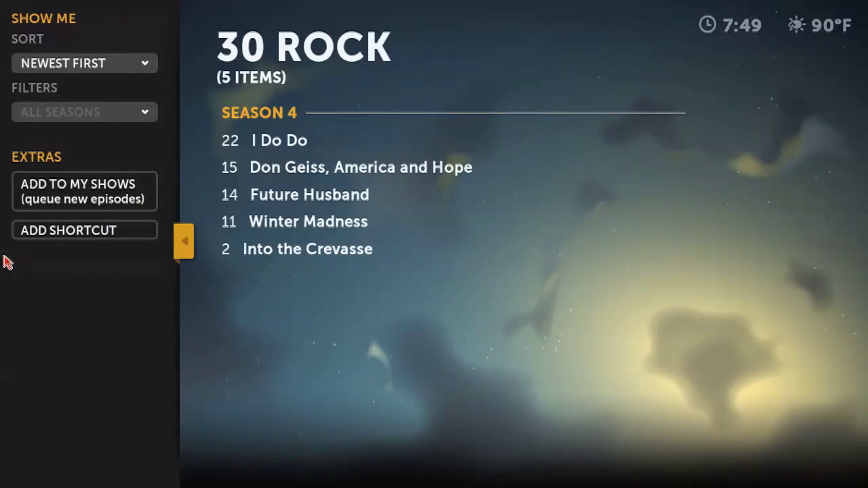
click(70, 237)
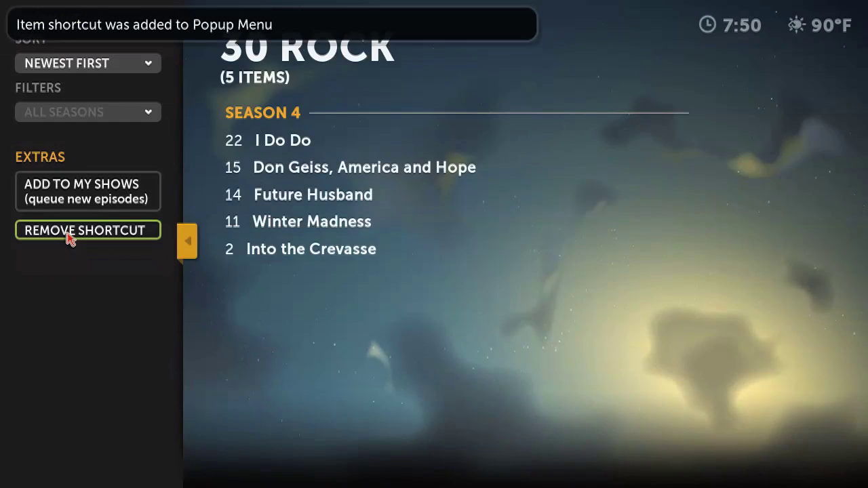
key(Escape)
key(Escape)
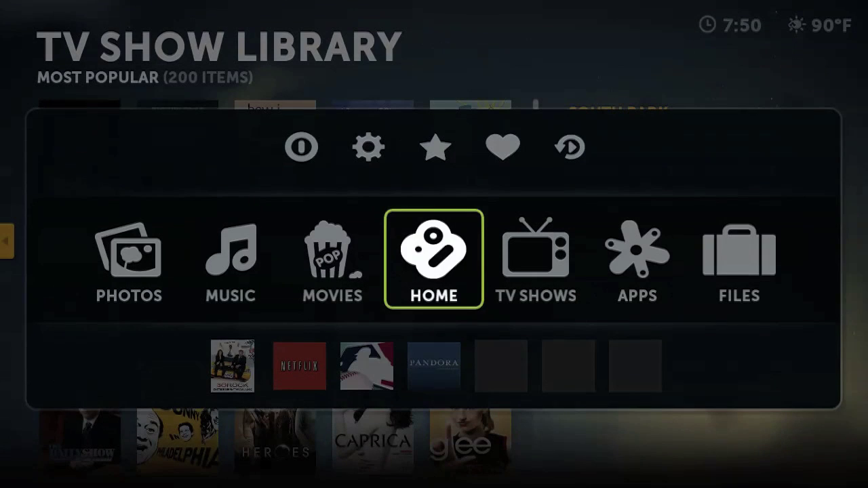
key(Down)
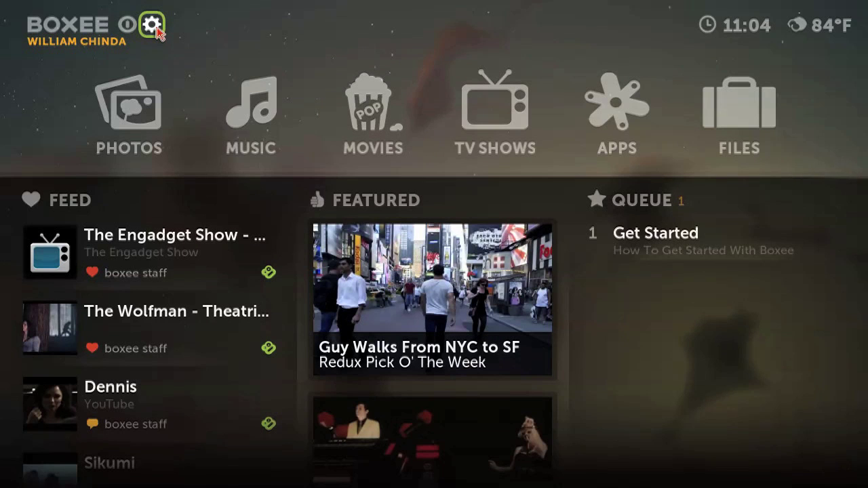
Step: Start a new source under Settings > Media > Local Sources and browse to Movies/my boxee
click(152, 26)
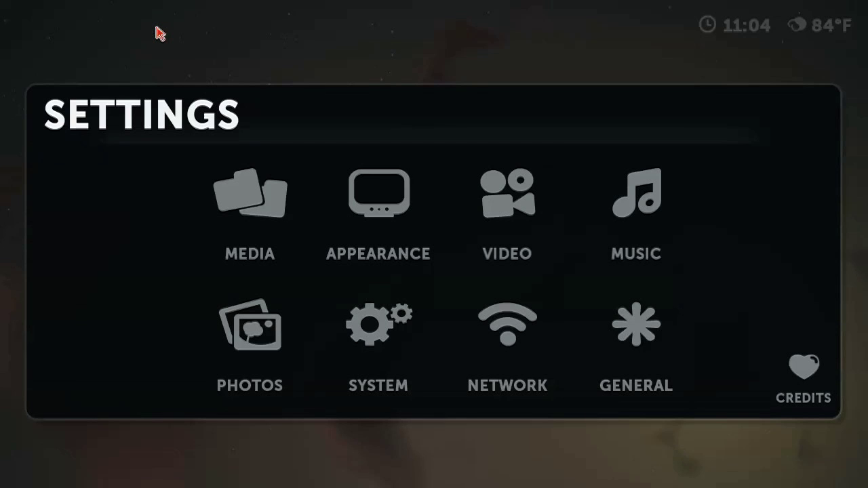
click(246, 222)
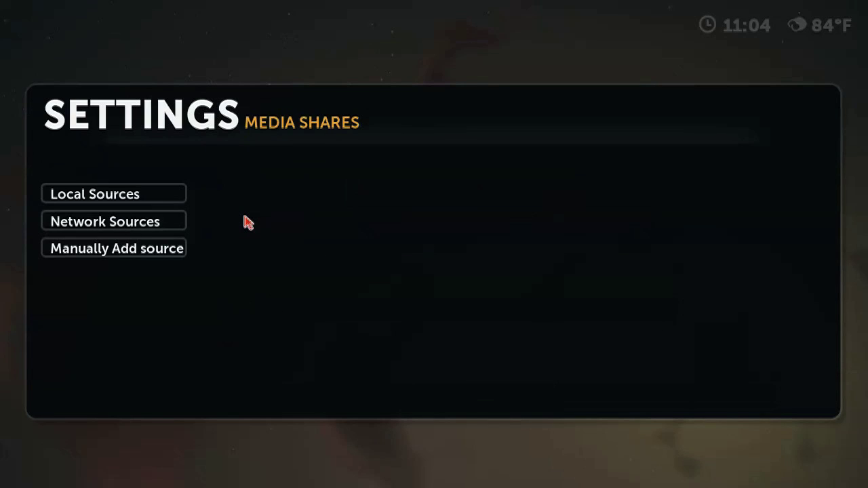
click(182, 200)
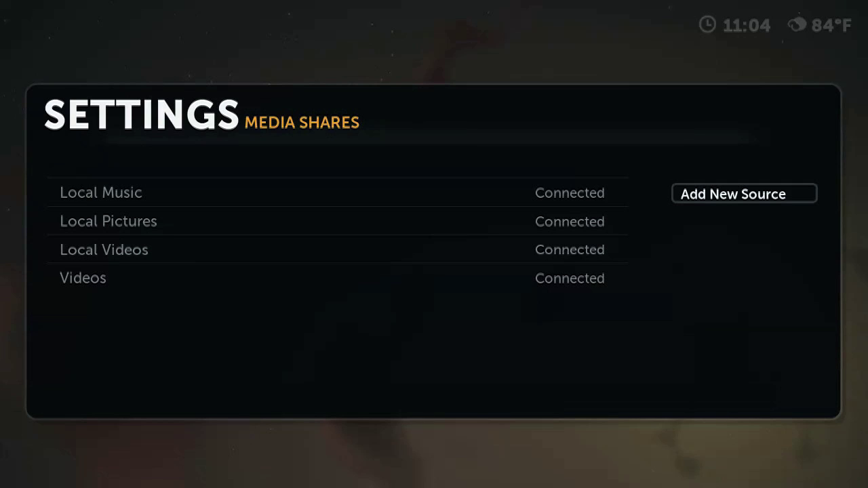
click(719, 195)
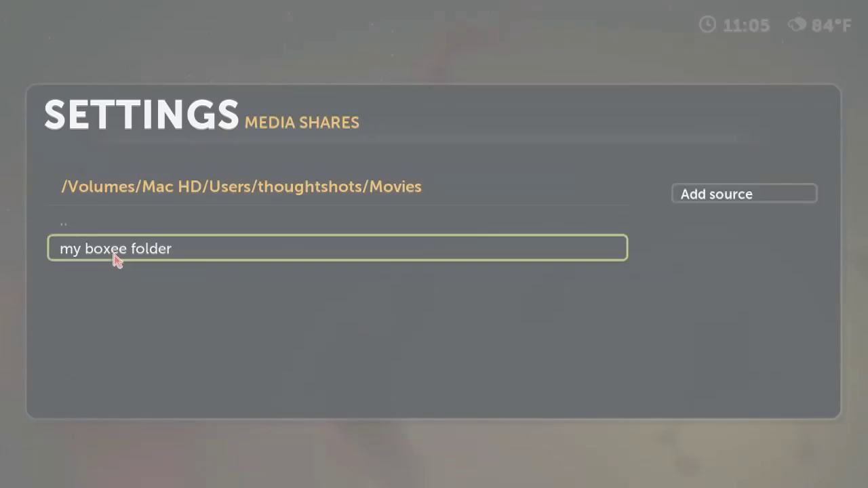
click(116, 254)
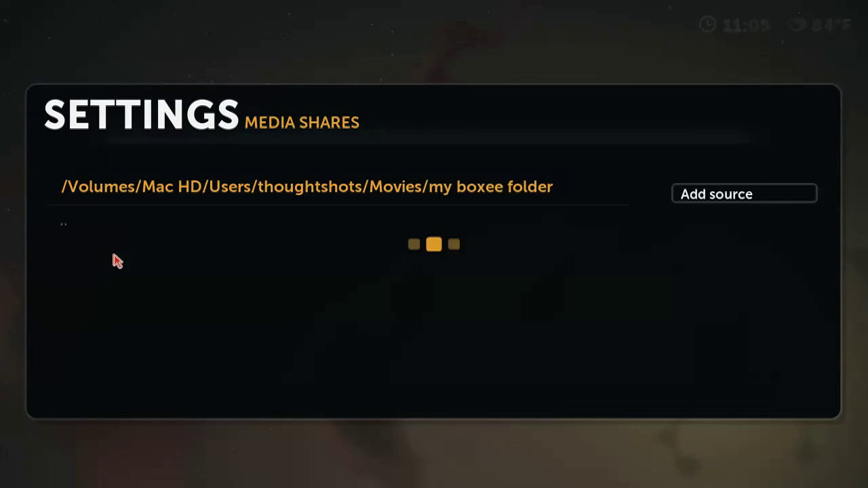
Step: Add the my boxee folder as a VIDEO source with DAILY scanning
click(725, 192)
click(726, 195)
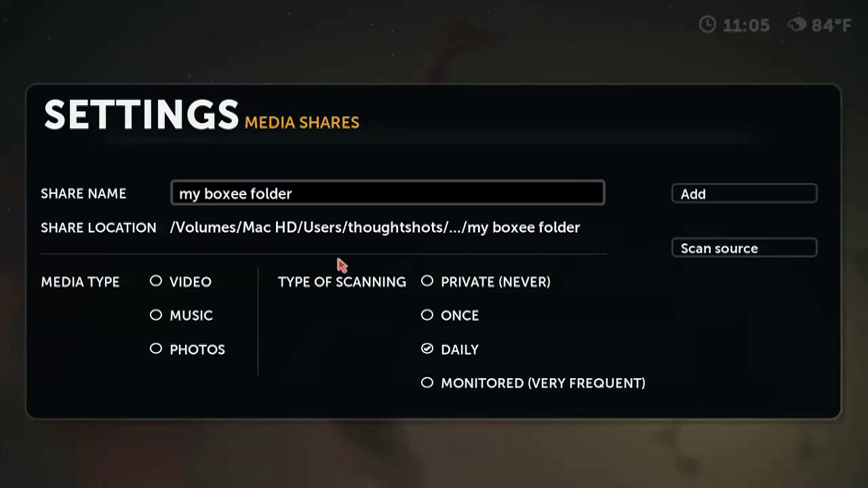
click(155, 281)
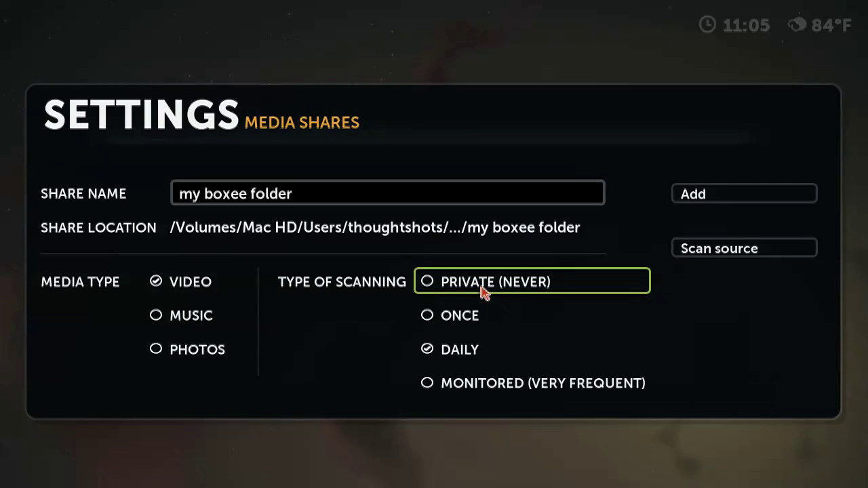
click(693, 198)
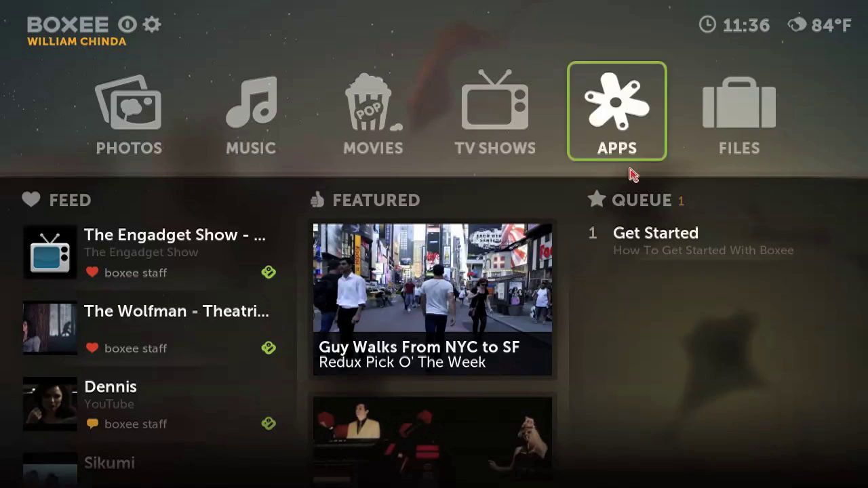
Step: Browse the my boxee folder in the File Browser and view the Battlestar Galactica episode's details
click(744, 130)
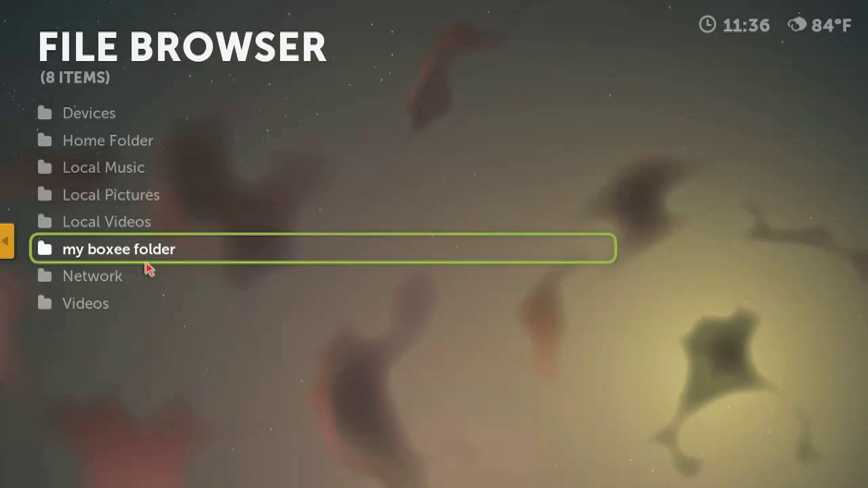
click(108, 253)
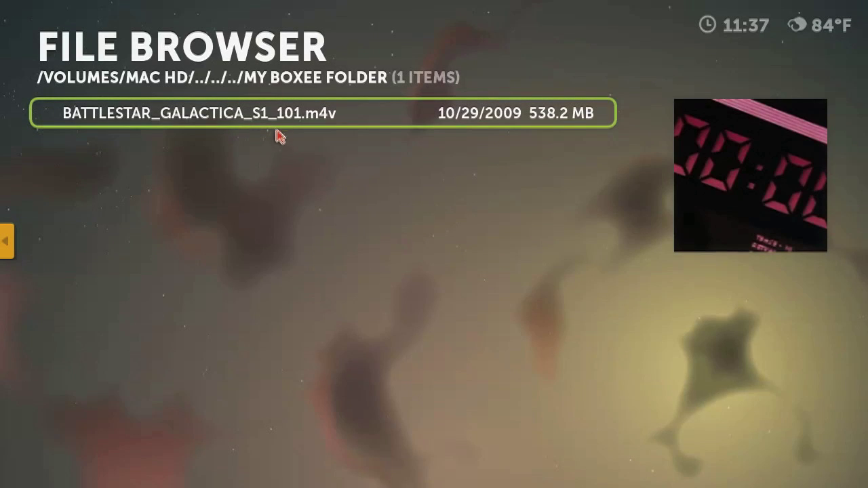
click(278, 127)
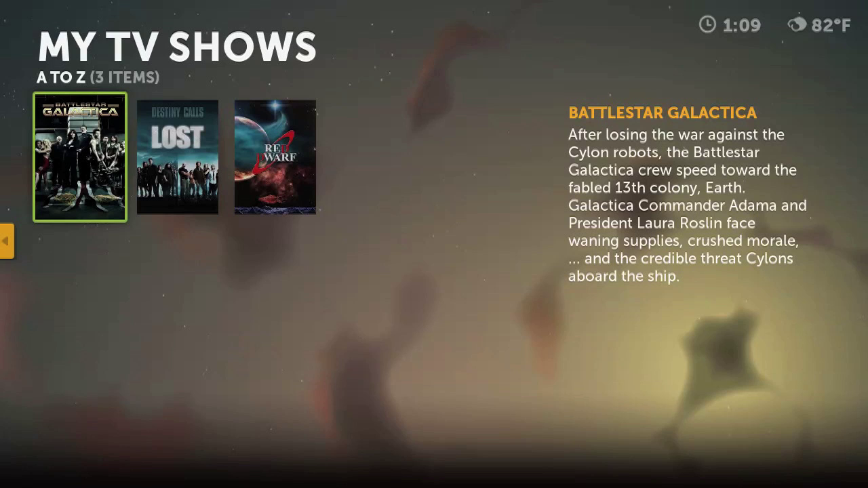
Step: Search the TV library for 'lost', open Lost and bring up Season 2 Episode 1's play options
click(6, 241)
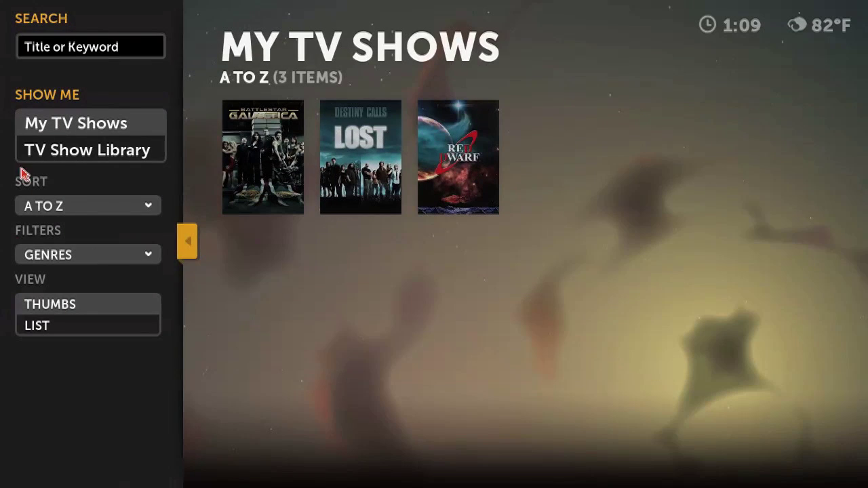
click(51, 48)
text(lost)
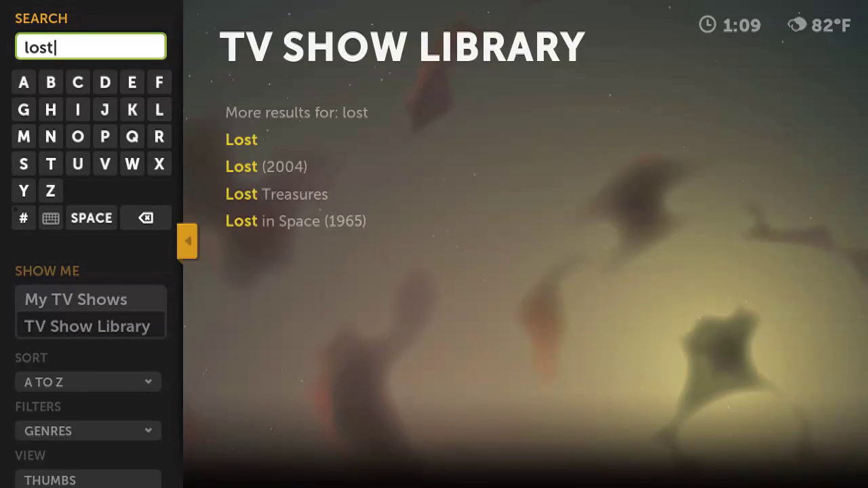
click(238, 165)
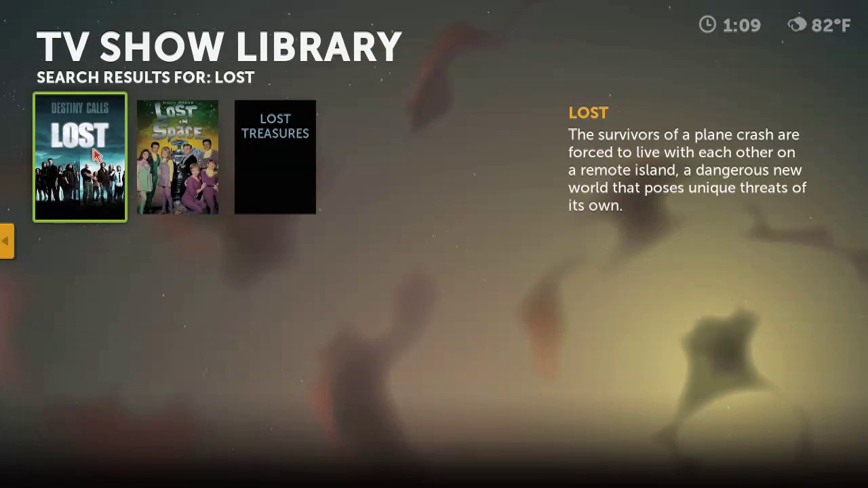
click(93, 149)
key(Return)
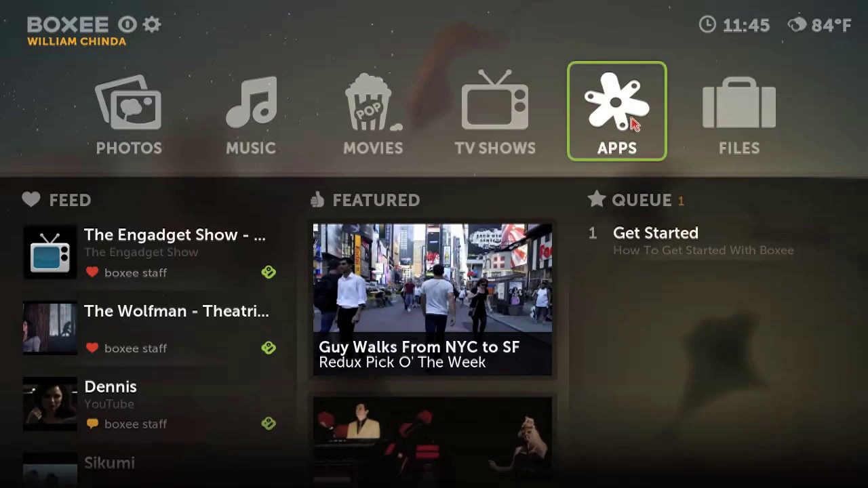
Step: Launch the YouTube app from Apps and step through its Featured videos
click(631, 125)
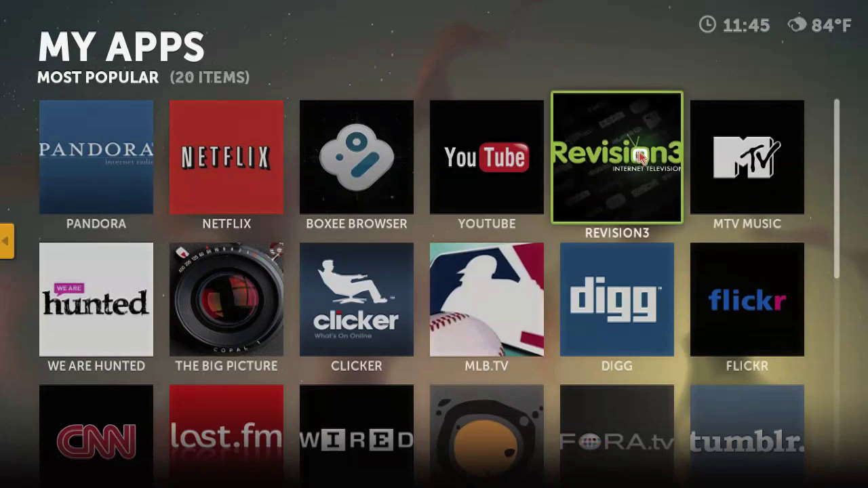
click(489, 187)
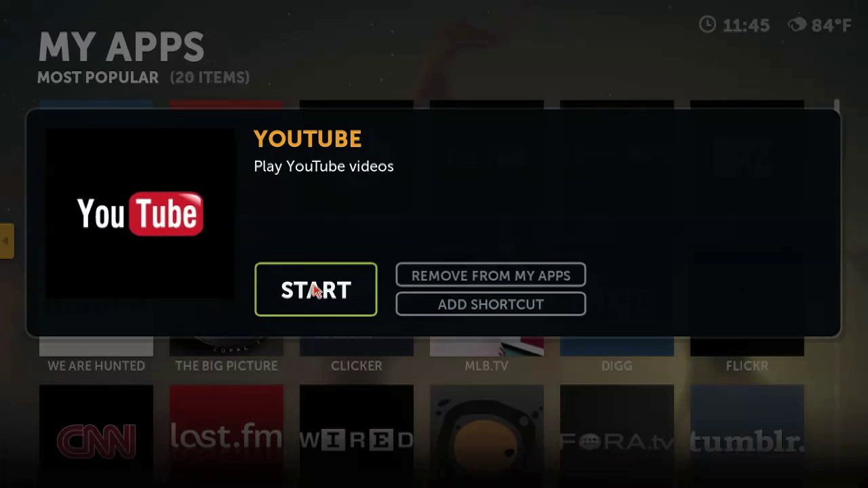
click(314, 289)
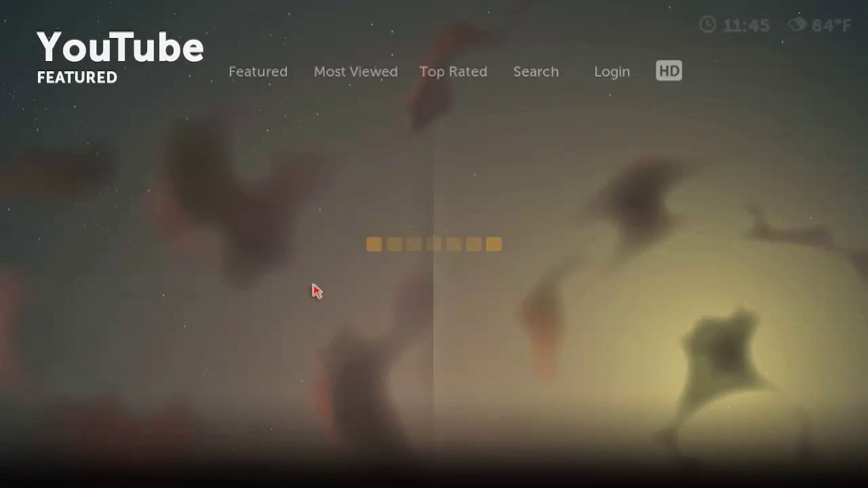
key(Down)
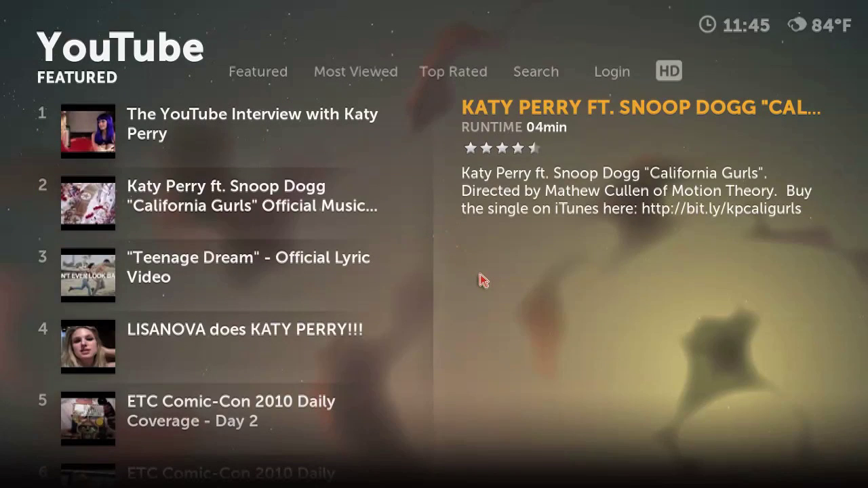
Step: Exit YouTube and switch to the full 201-item App Library
key(Escape)
mouse_move(34, 242)
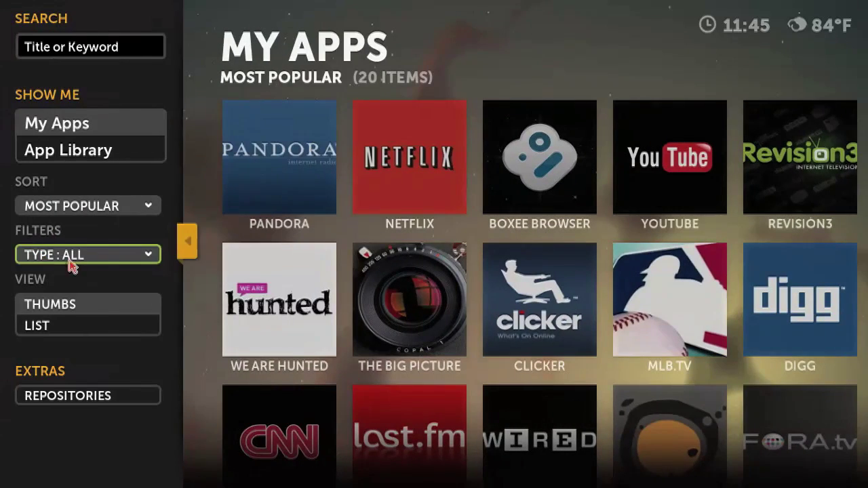
click(86, 153)
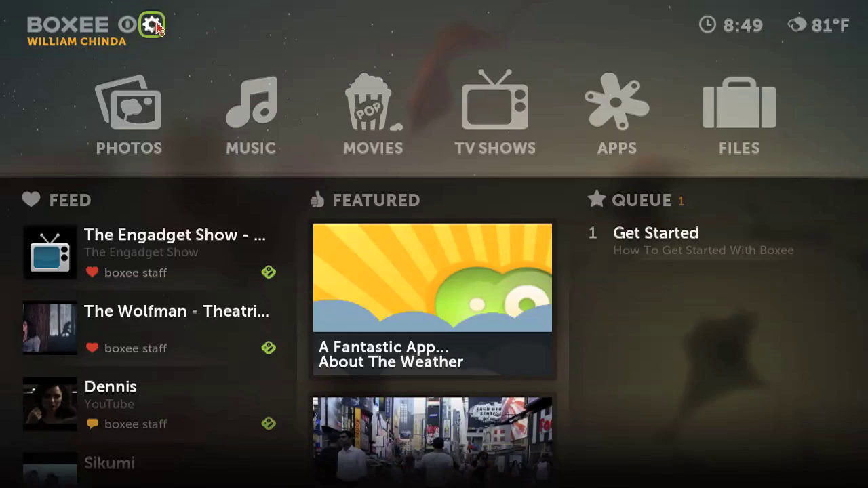
Step: Show the Servers options in Boxee's Network settings, where the webserver uses port 8800
click(155, 27)
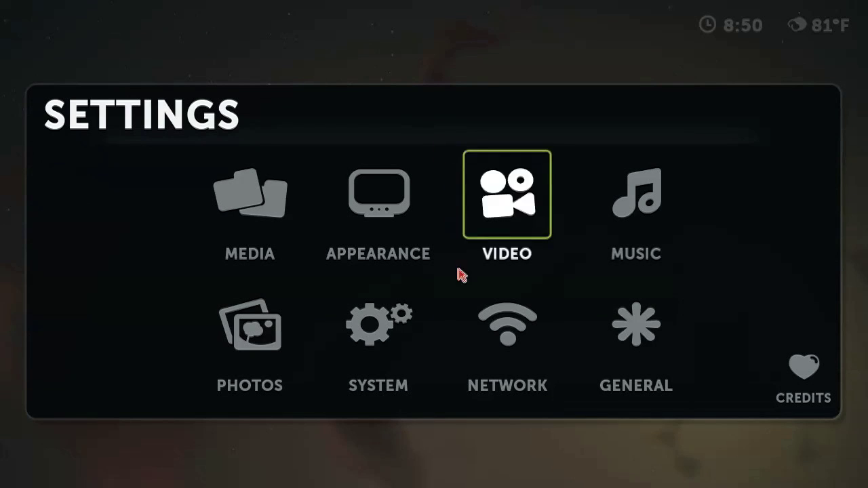
click(512, 337)
mouse_move(156, 226)
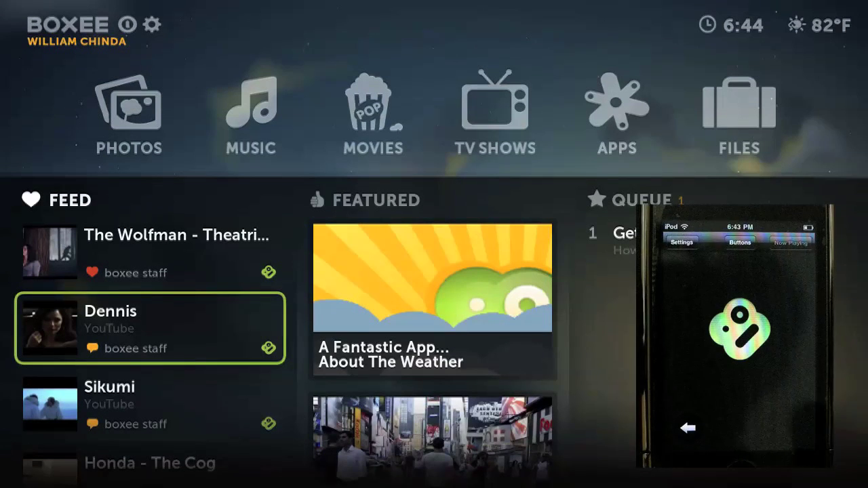
Step: Navigate from the home feed up to TV Shows and open the My TV Shows poster collection
key(Up)
key(Up)
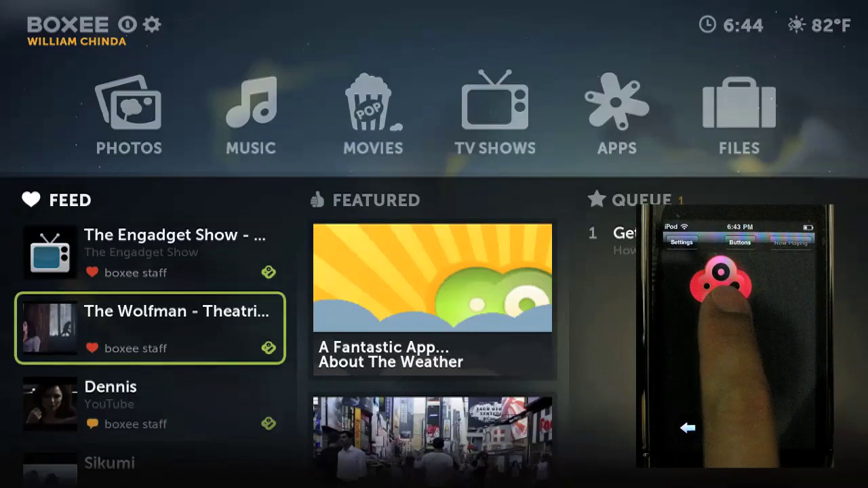
key(Up)
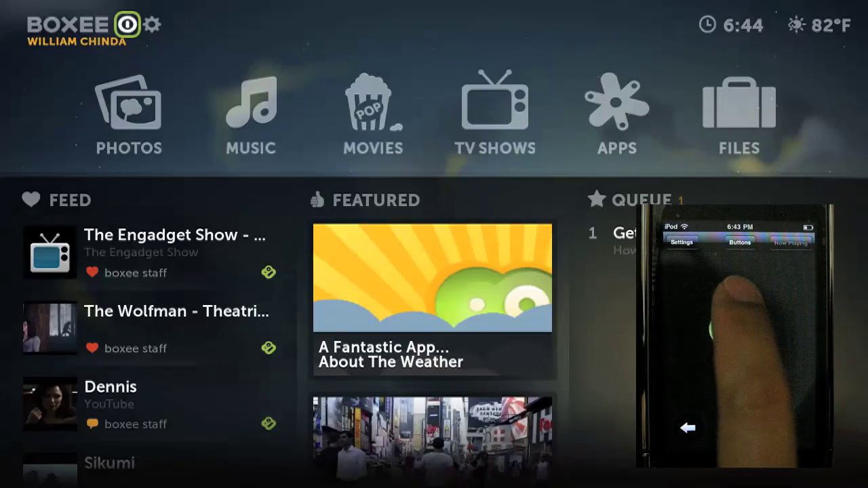
key(Down)
key(Down)
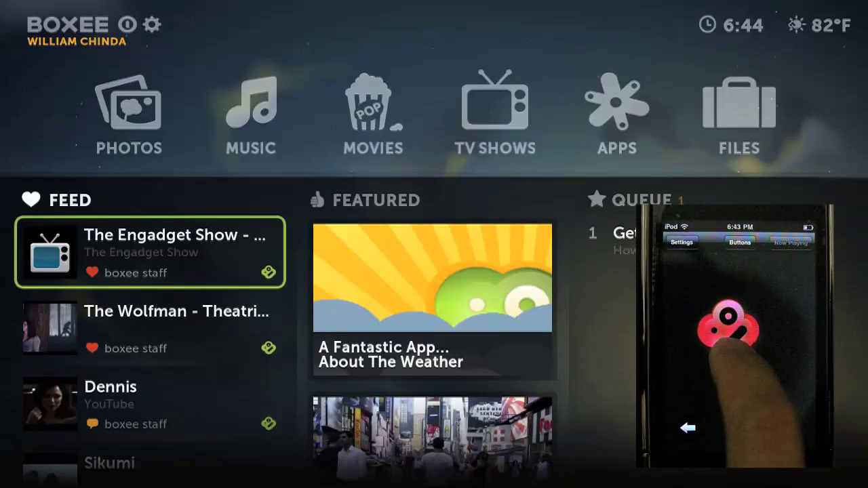
key(Up)
key(Return)
key(Left)
key(Right)
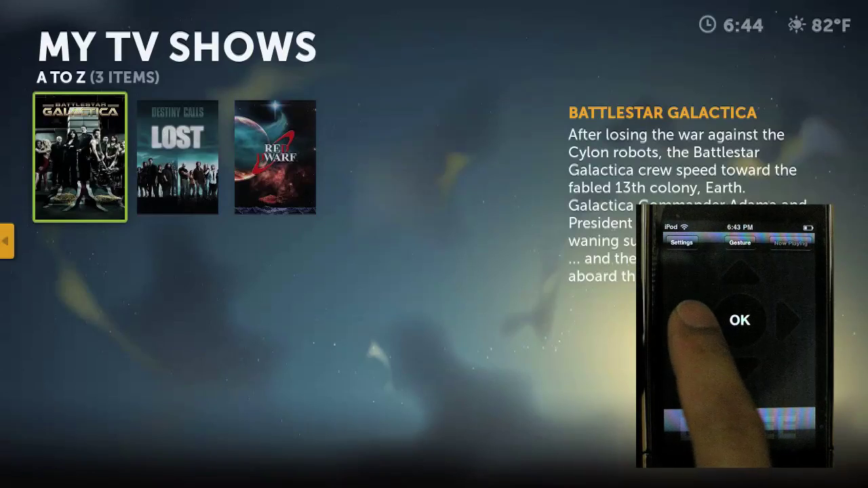
Step: Search the TV library titles for 'lo' and play Lost S2E1 from Local File
key(Left)
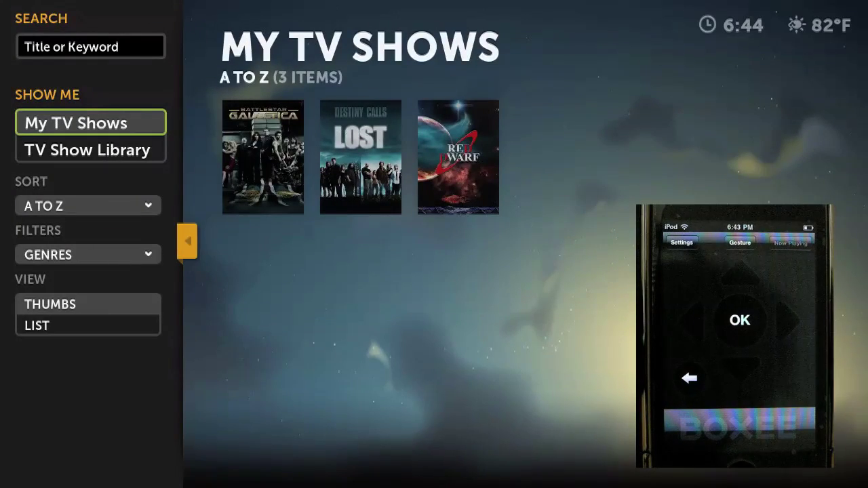
key(Up)
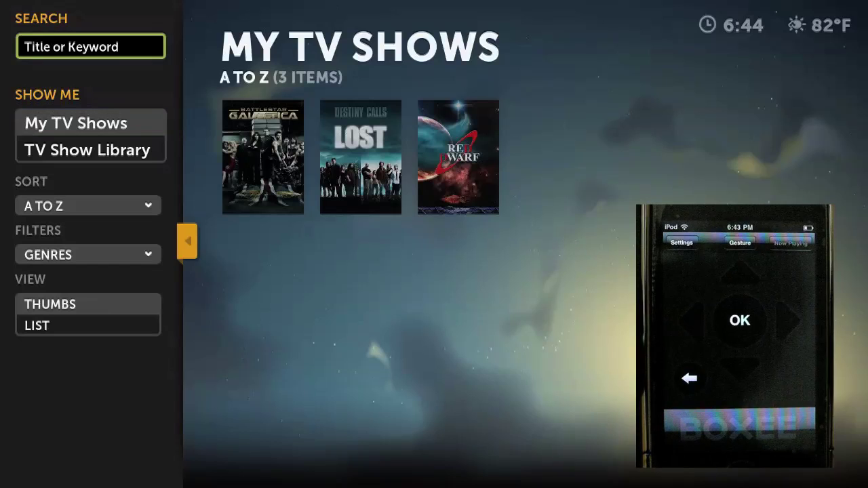
key(Return)
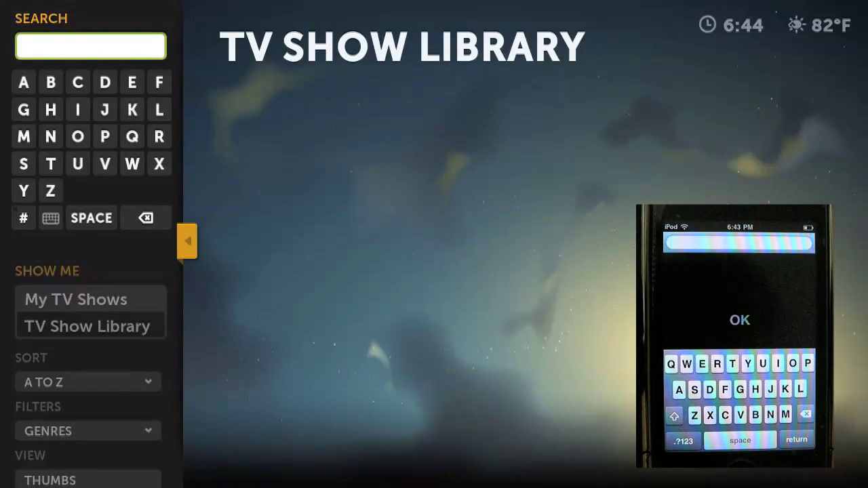
text(lo)
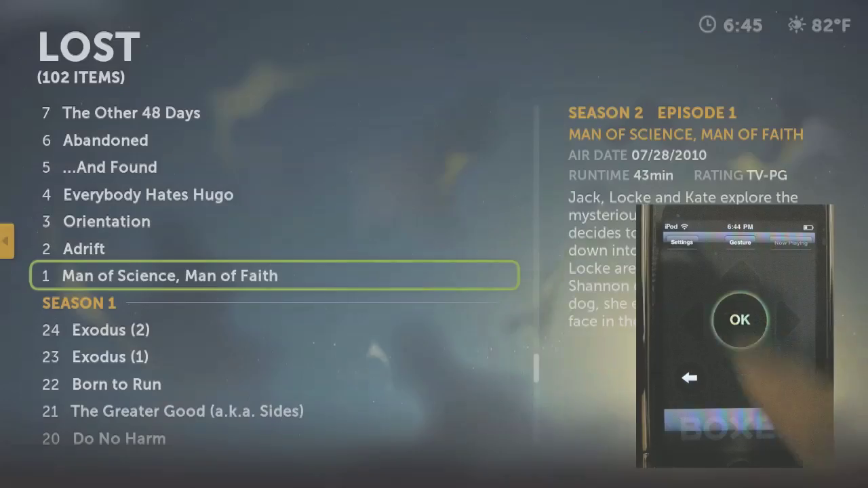
key(Return)
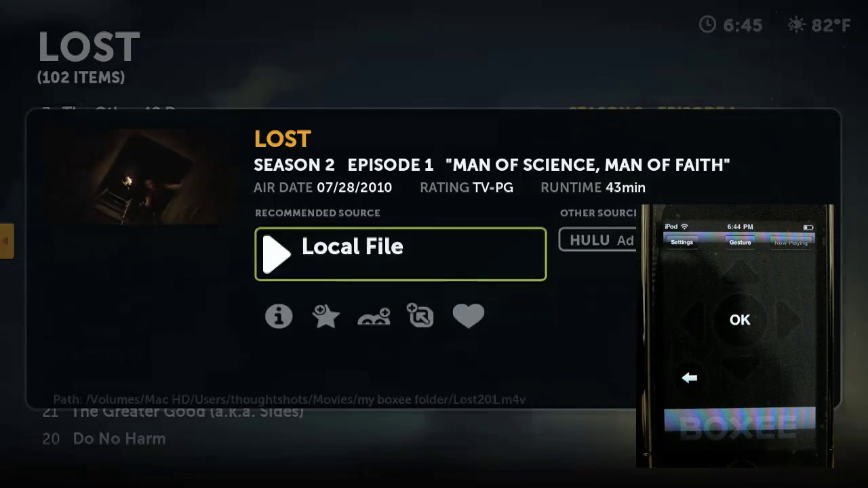
key(Return)
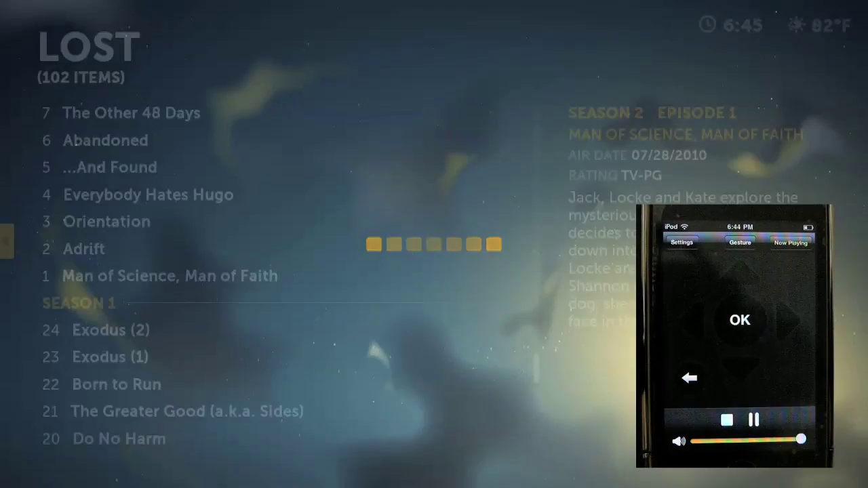